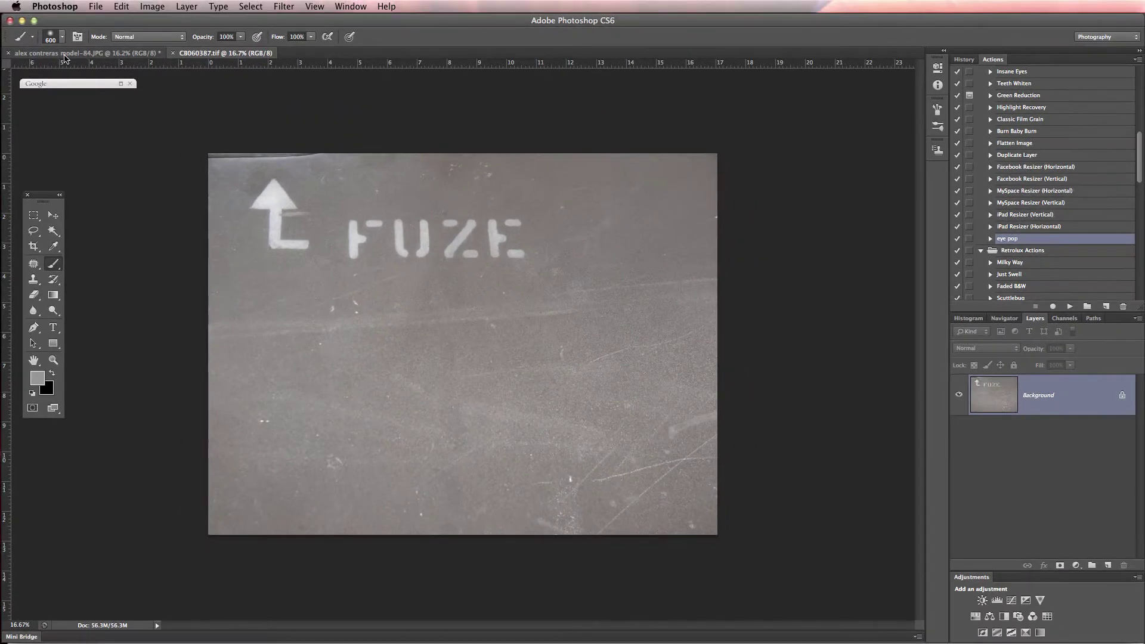
With the Move tool active, float the CB060387.tif FUZE texture in its own window beside the portrait
click(54, 215)
click(65, 53)
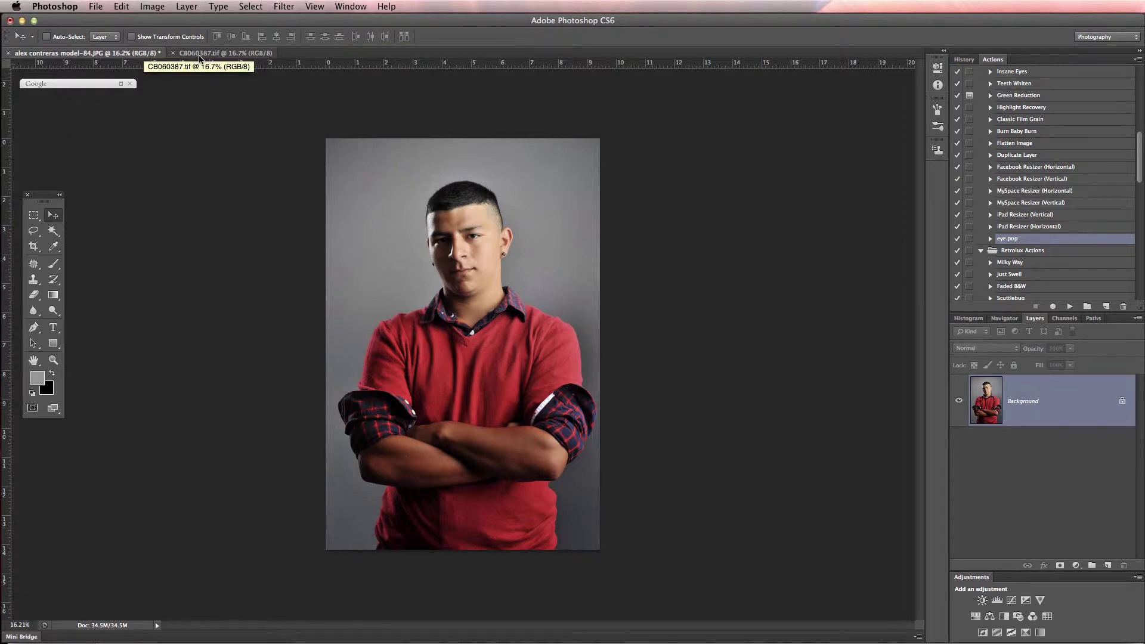
drag(200, 58, 633, 108)
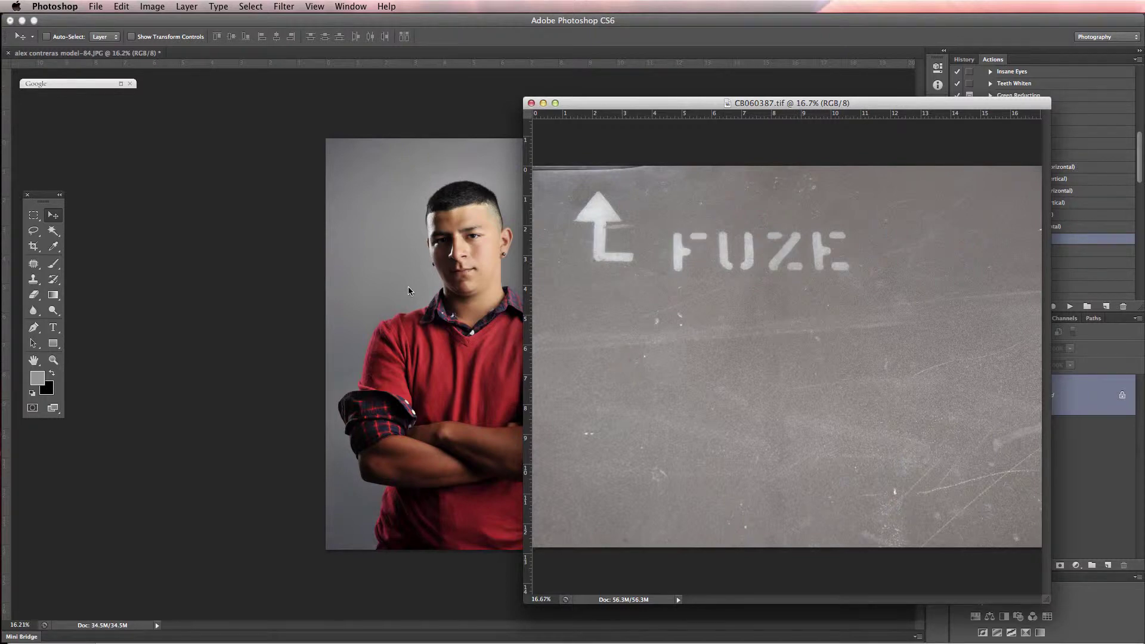
Copy the FUZE texture onto the portrait as Layer 1, rotated 90°, scaled to about 84%, nudged left
drag(408, 287, 408, 288)
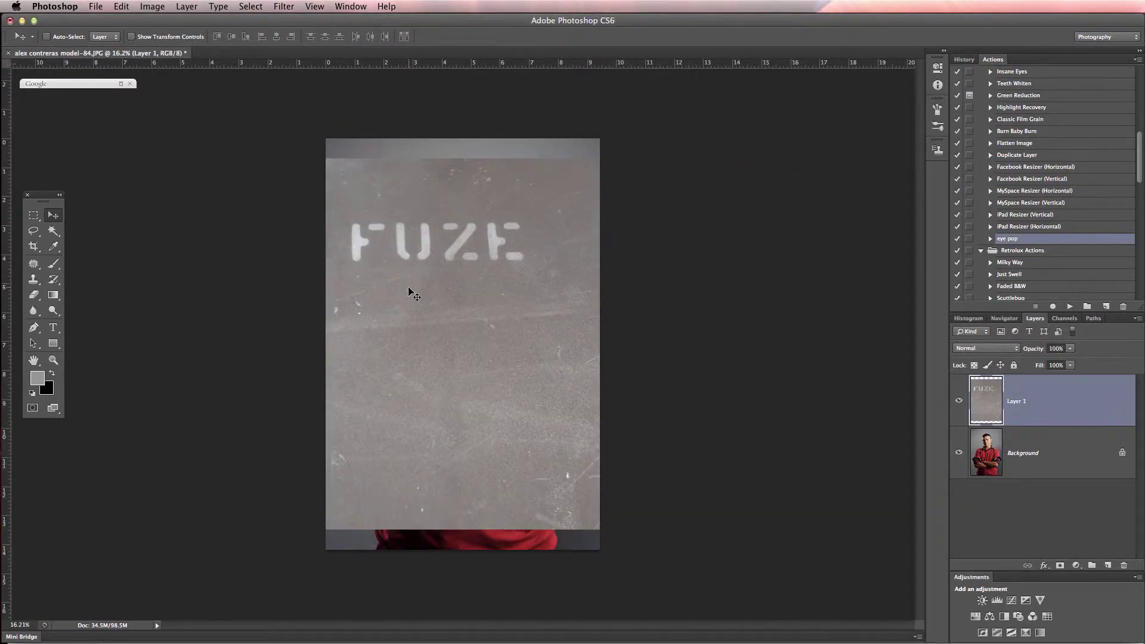
key(super+t)
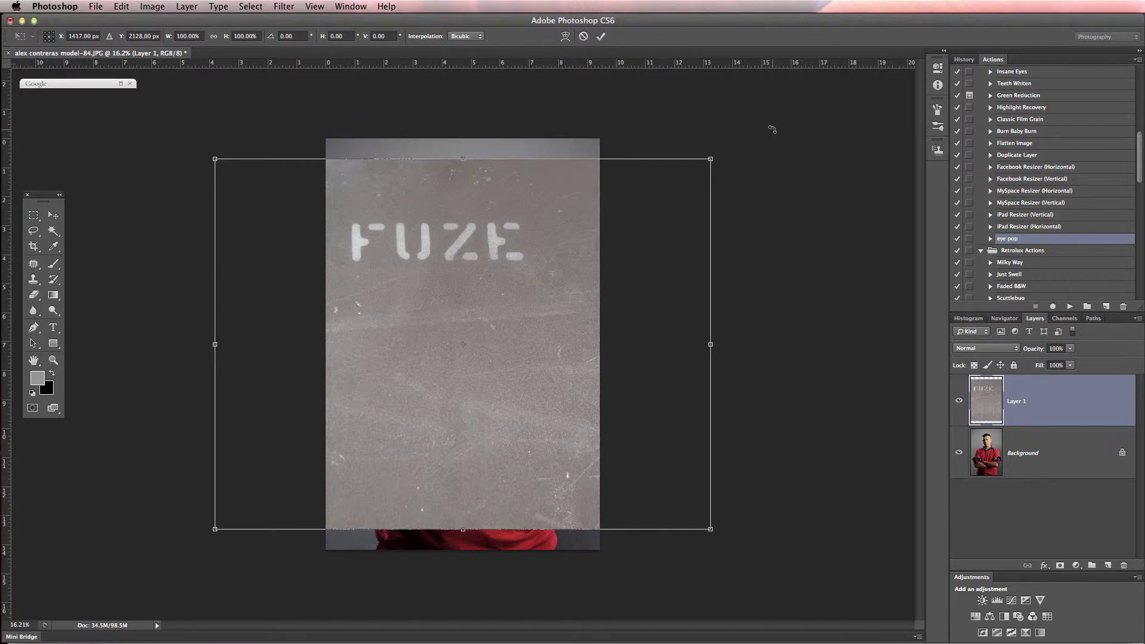
drag(769, 128, 657, 594)
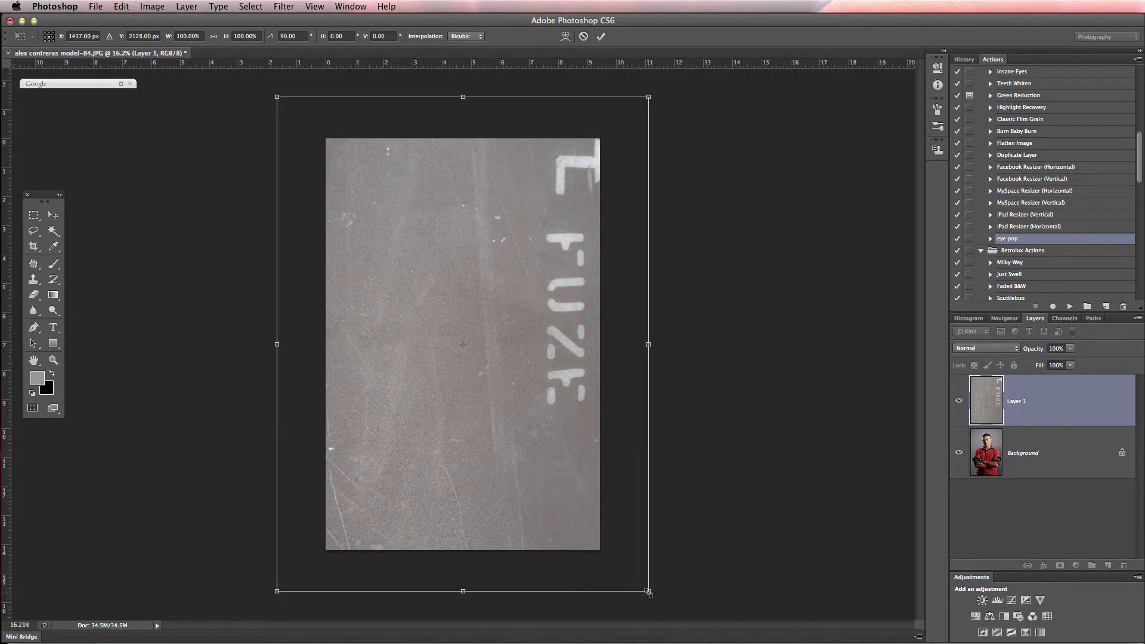
drag(648, 591, 615, 556)
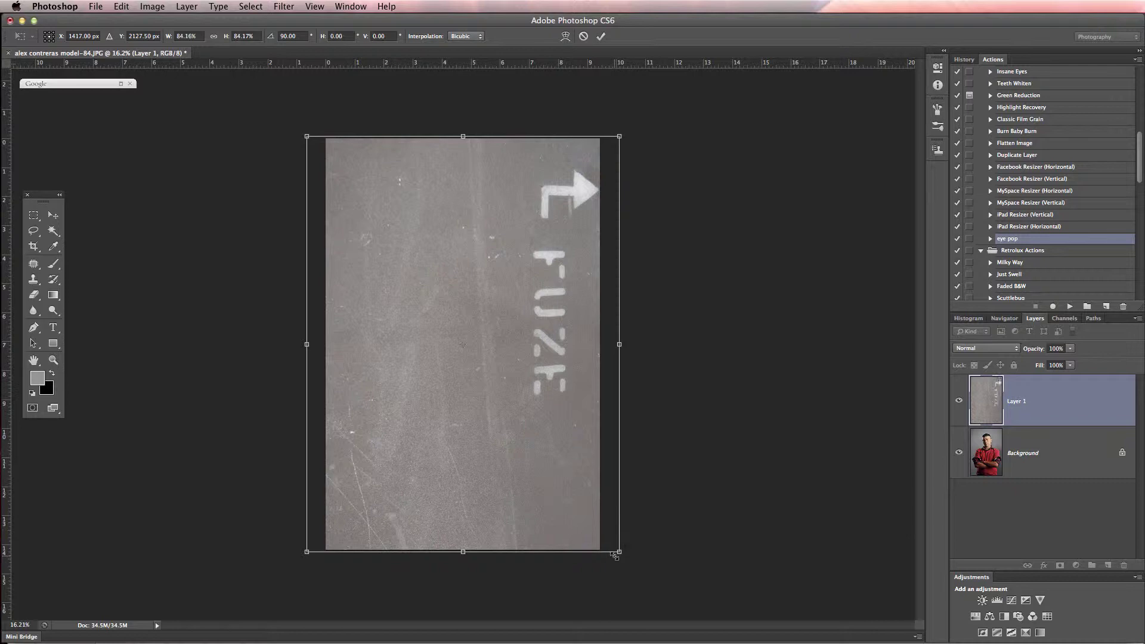
key(Left)
key(Left)
key(Left)
key(Left)
key(Left)
key(Left)
key(Left)
key(Left)
key(Left)
key(Left)
key(Left)
key(Left)
key(Left)
key(Left)
key(Left)
key(Left)
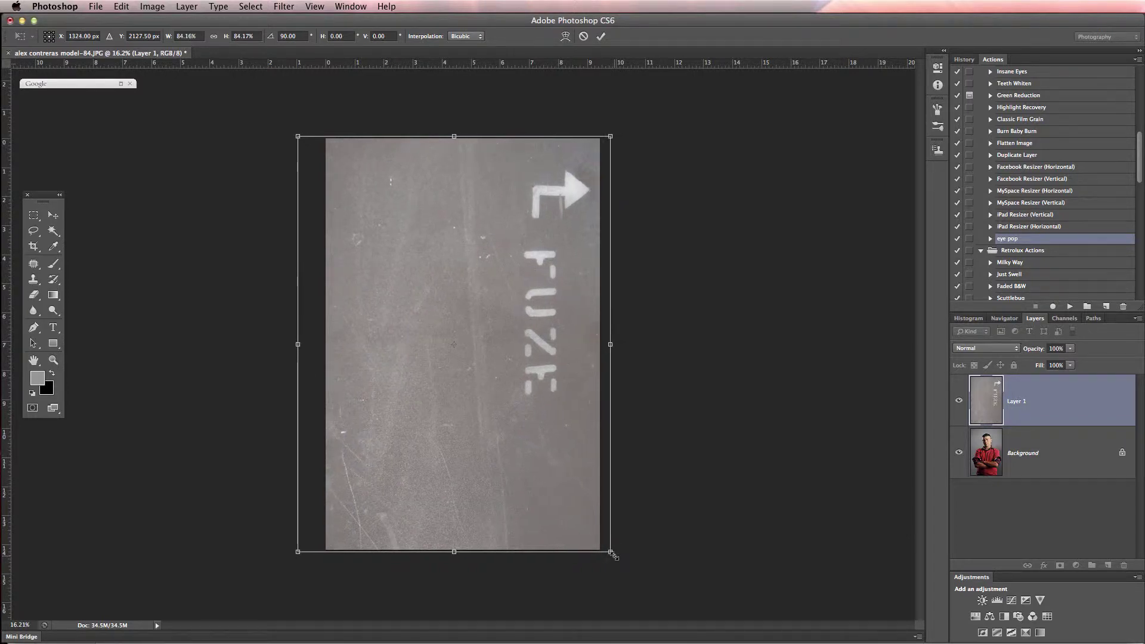
key(Return)
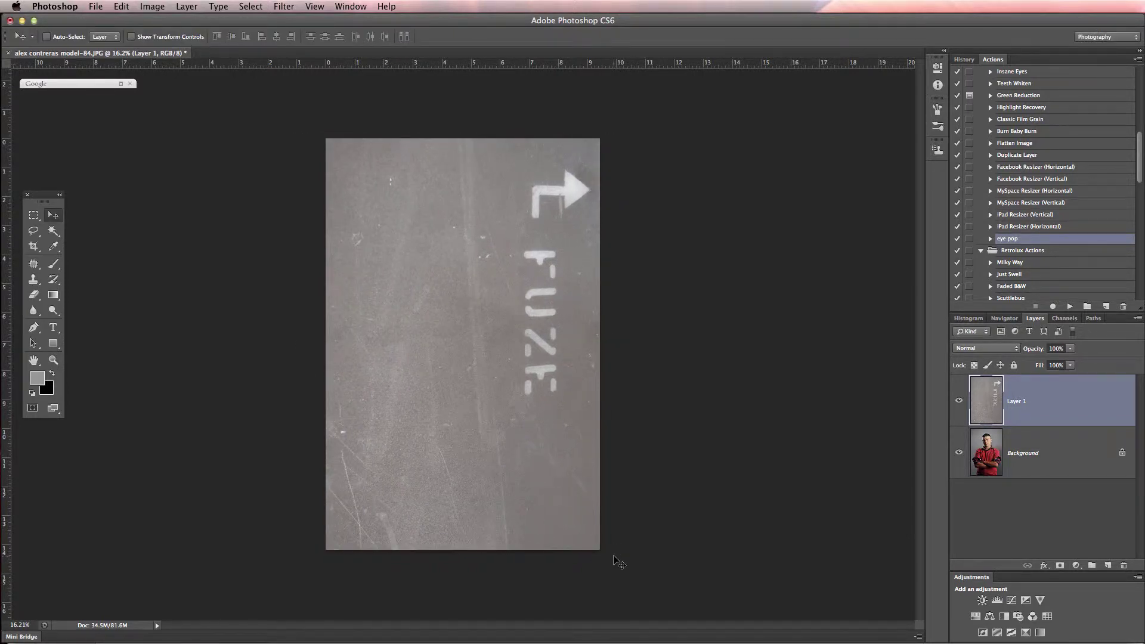
Toggle Layer 1's visibility on and off to compare the portrait with and without the texture
click(958, 402)
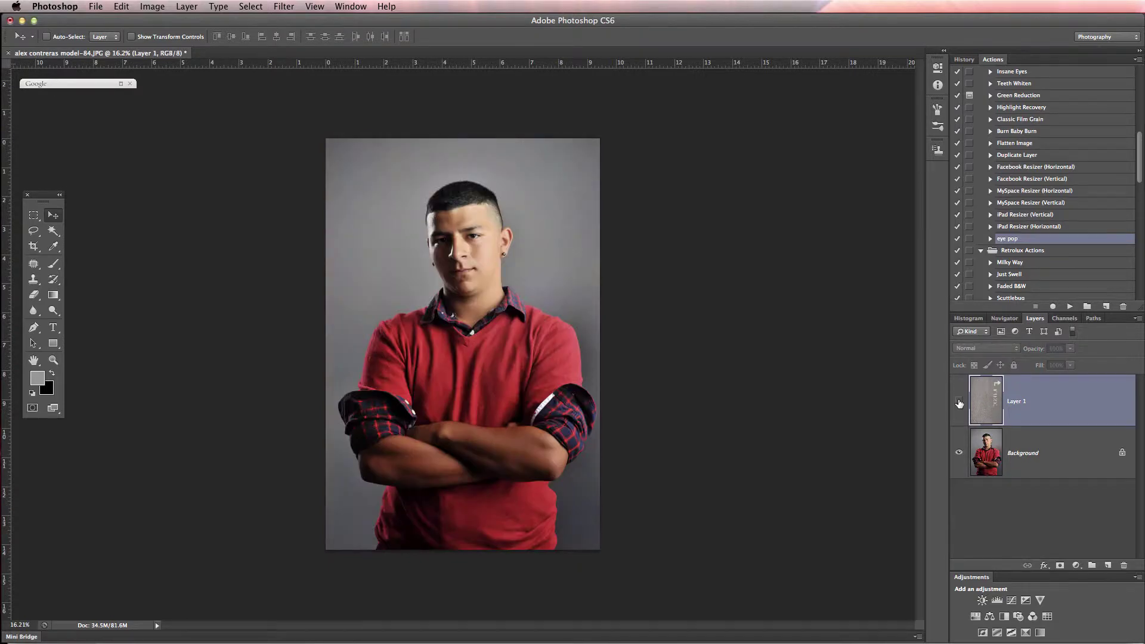
click(958, 403)
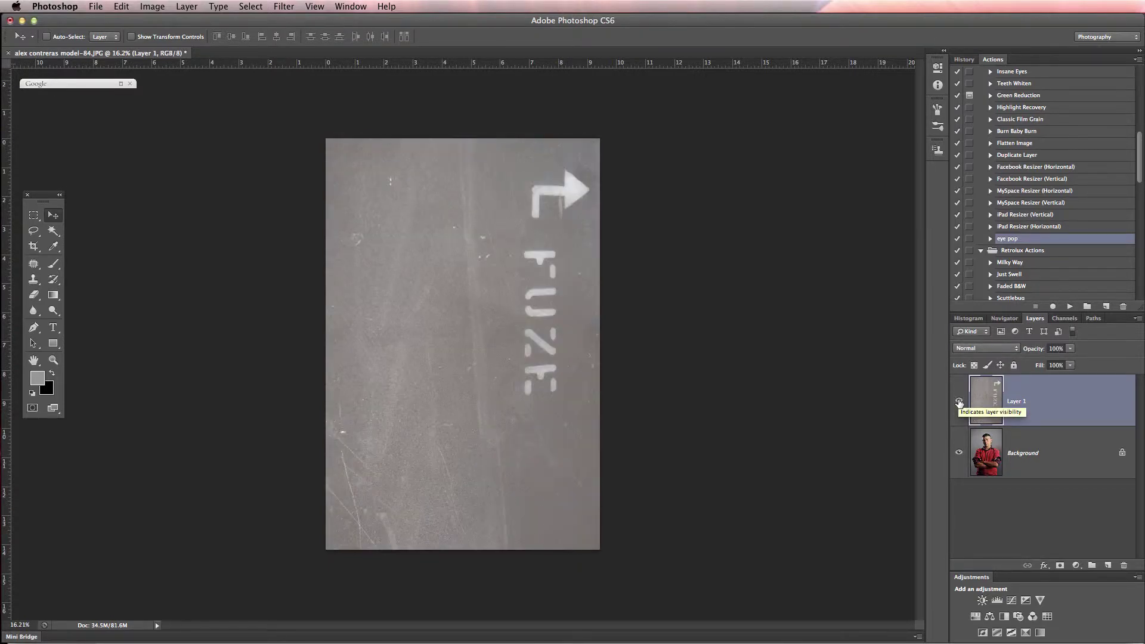
click(959, 402)
click(959, 402)
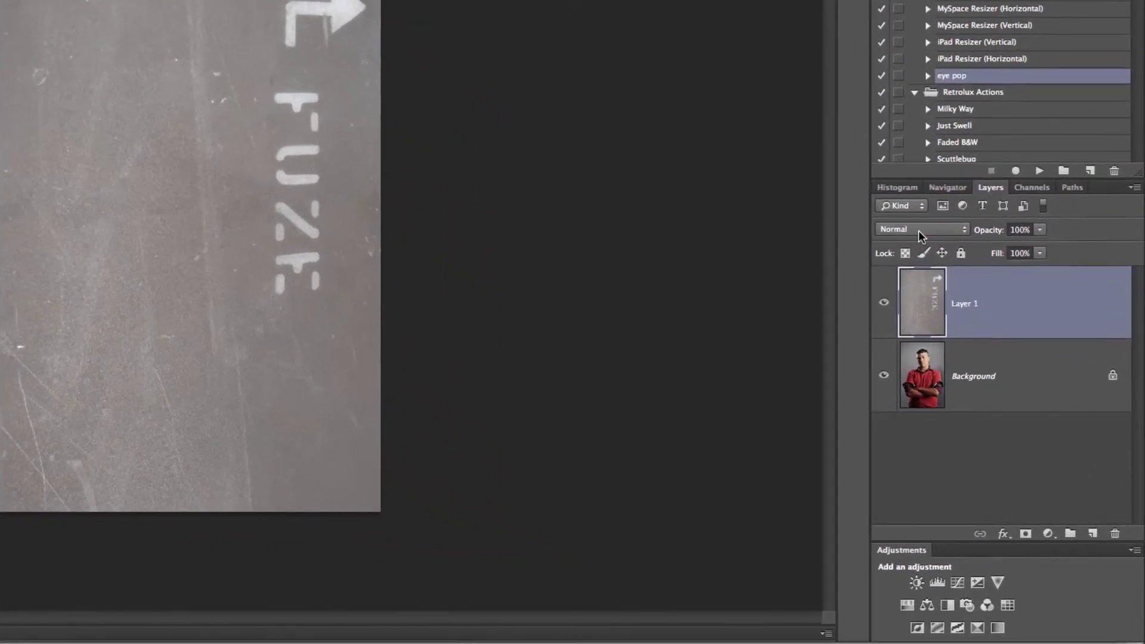
Set Layer 1's blend mode to Overlay and zoom in to inspect the result
click(951, 289)
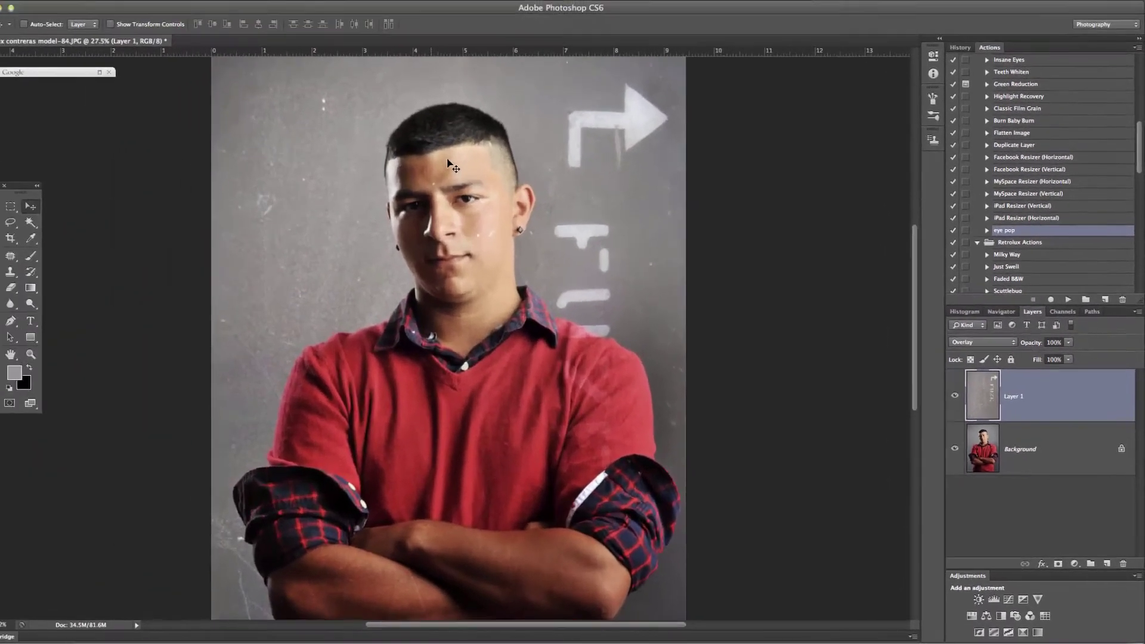
scroll(450, 163, up, 2)
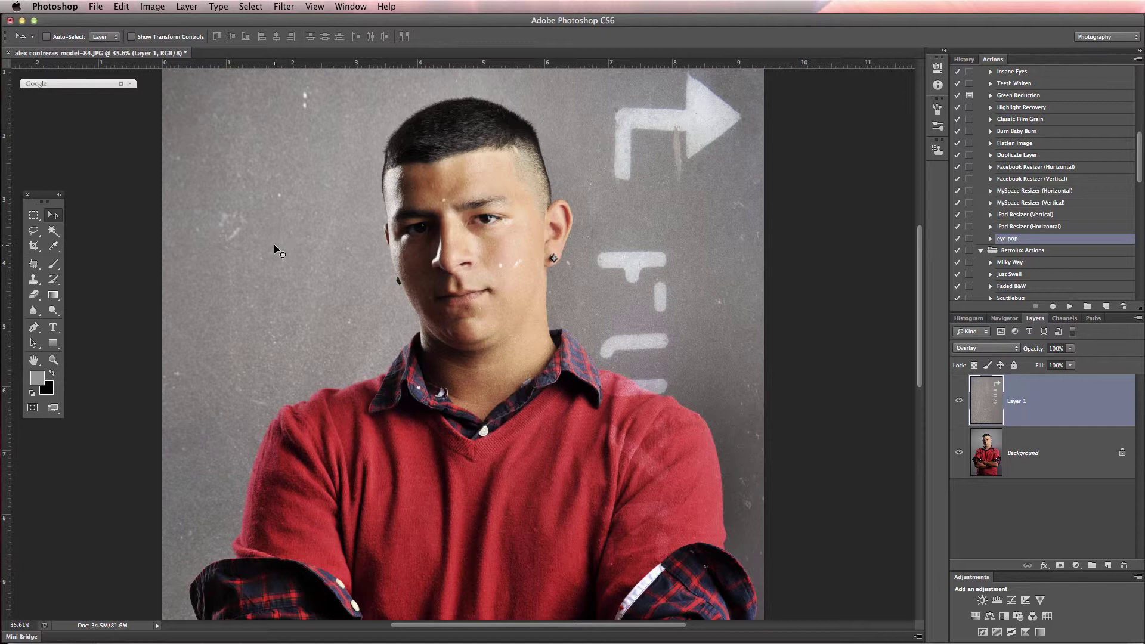
scroll(275, 250, down, 3)
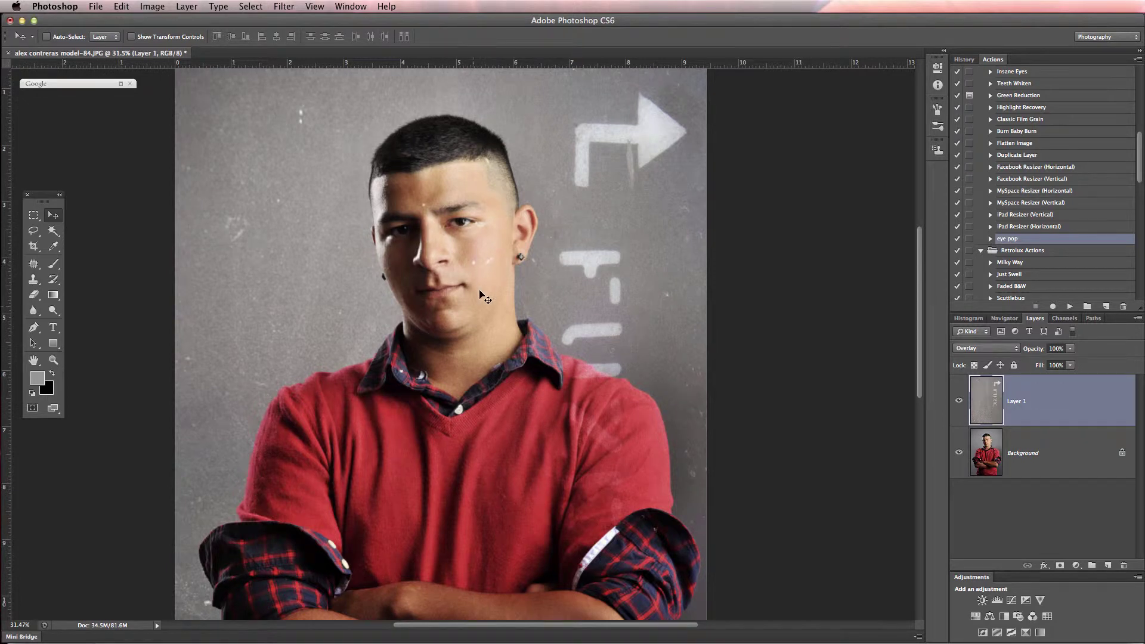
scroll(467, 324, down, 1)
scroll(471, 329, down, 5)
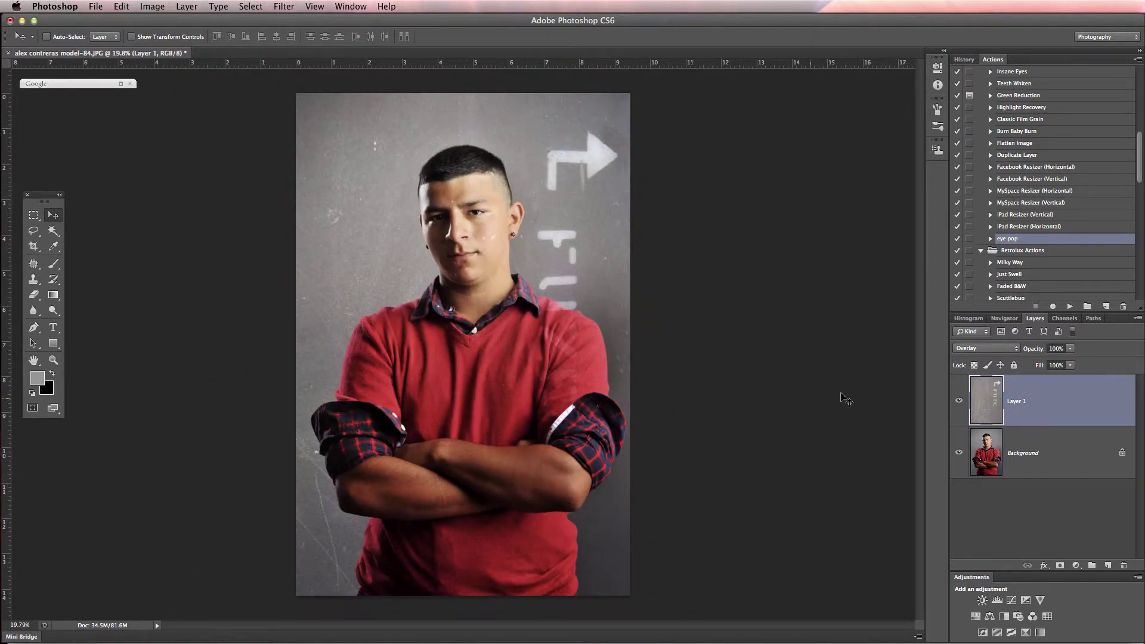
Try Soft Light and then Hard Light blend modes on the texture layer
click(972, 350)
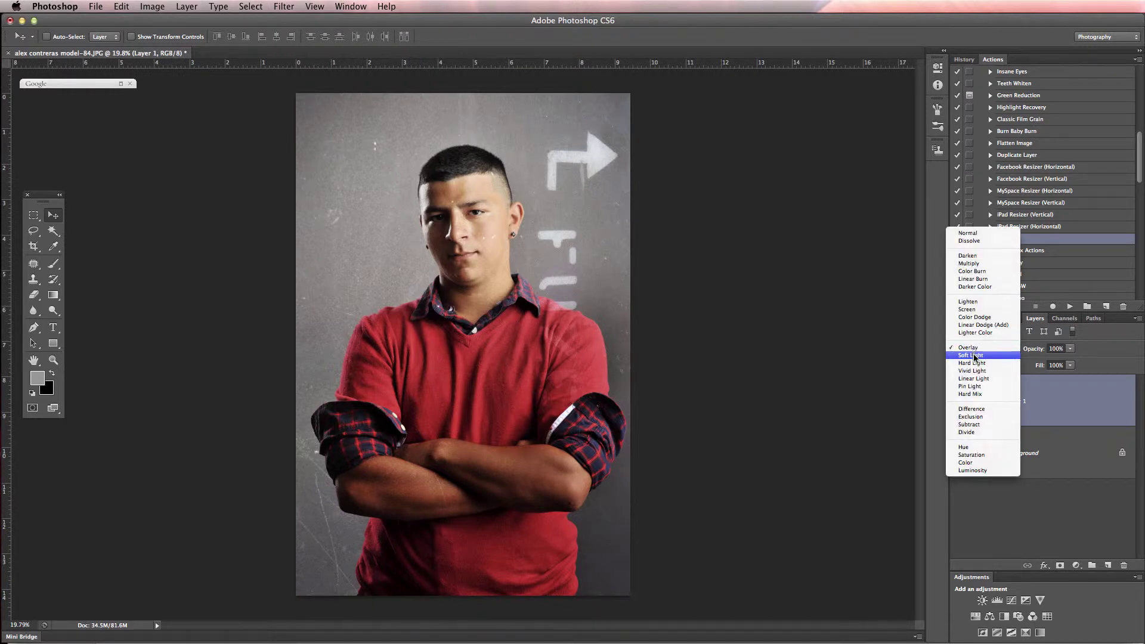
click(974, 357)
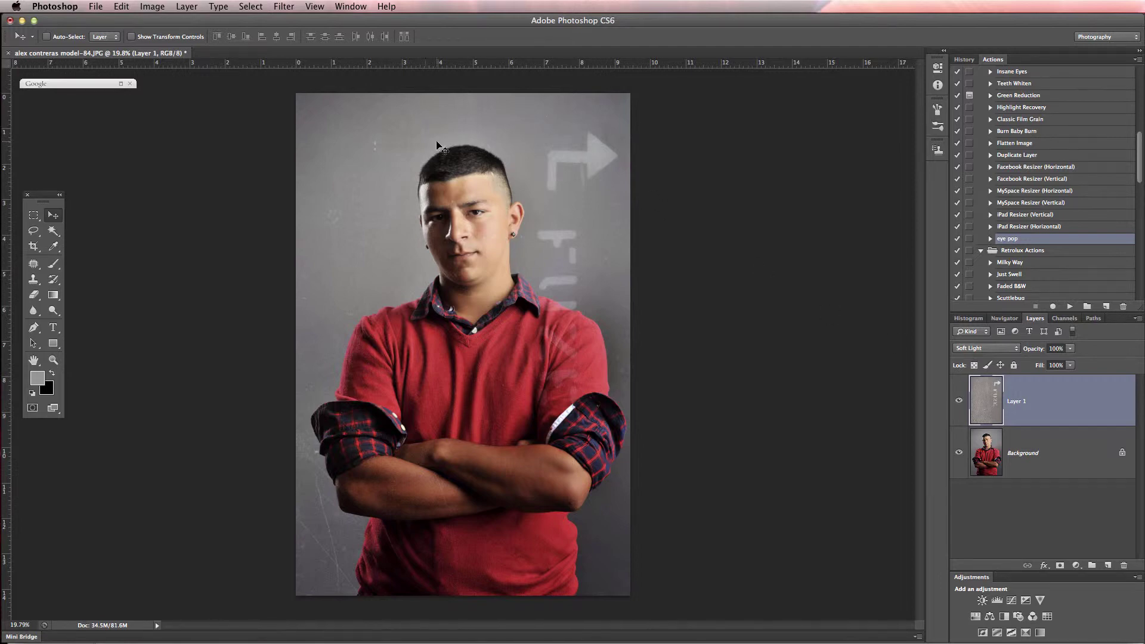
scroll(396, 135, up, 5)
scroll(406, 156, down, 3)
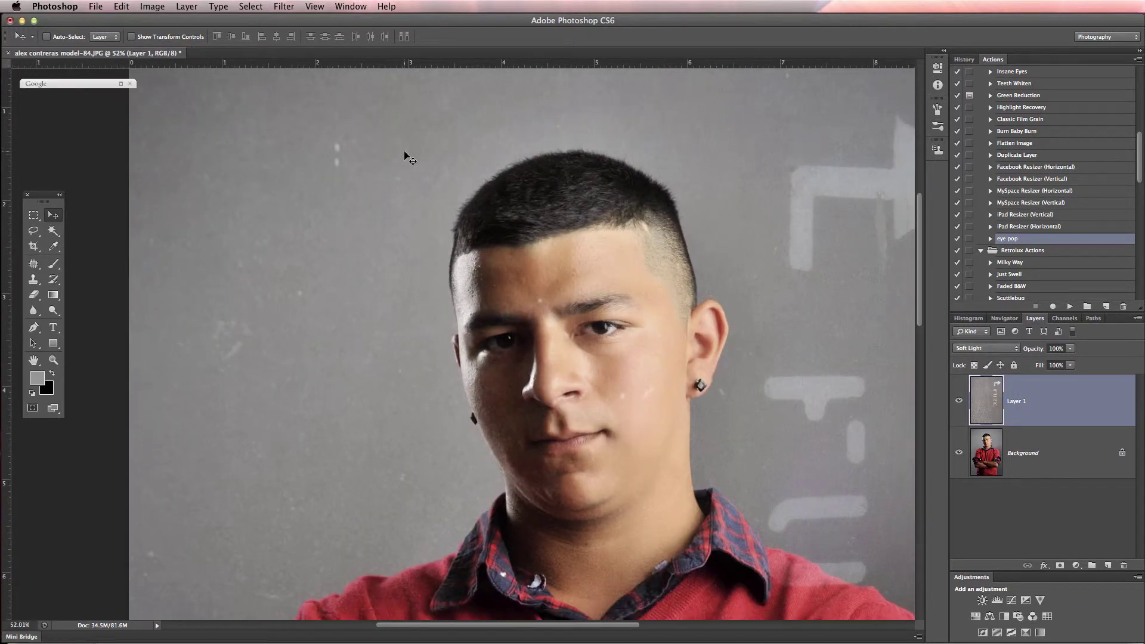
click(988, 352)
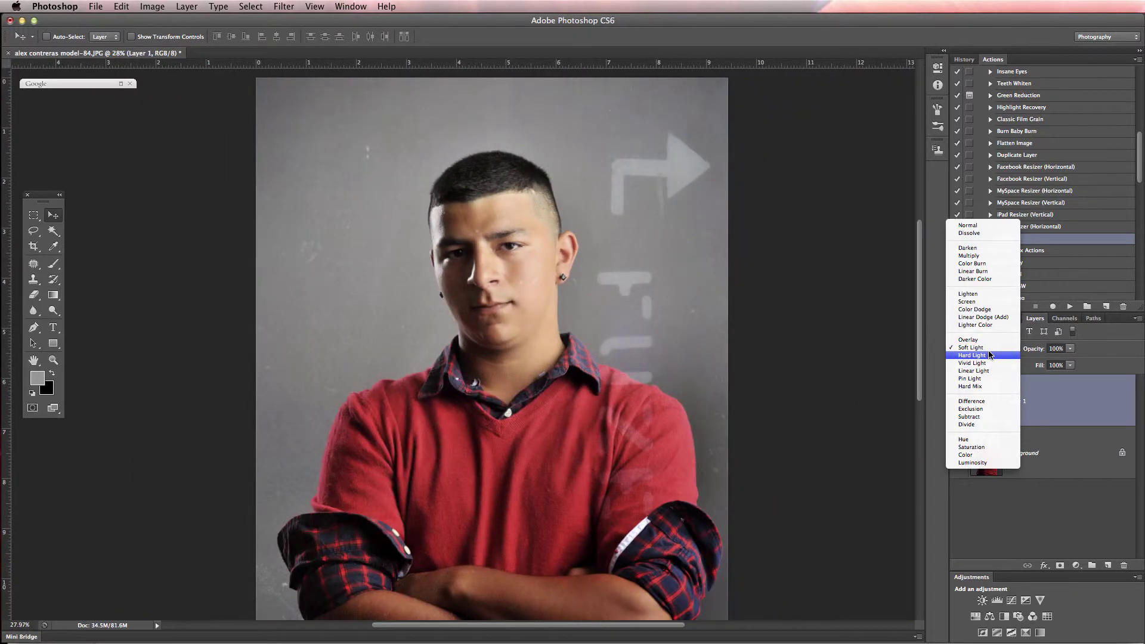
click(989, 355)
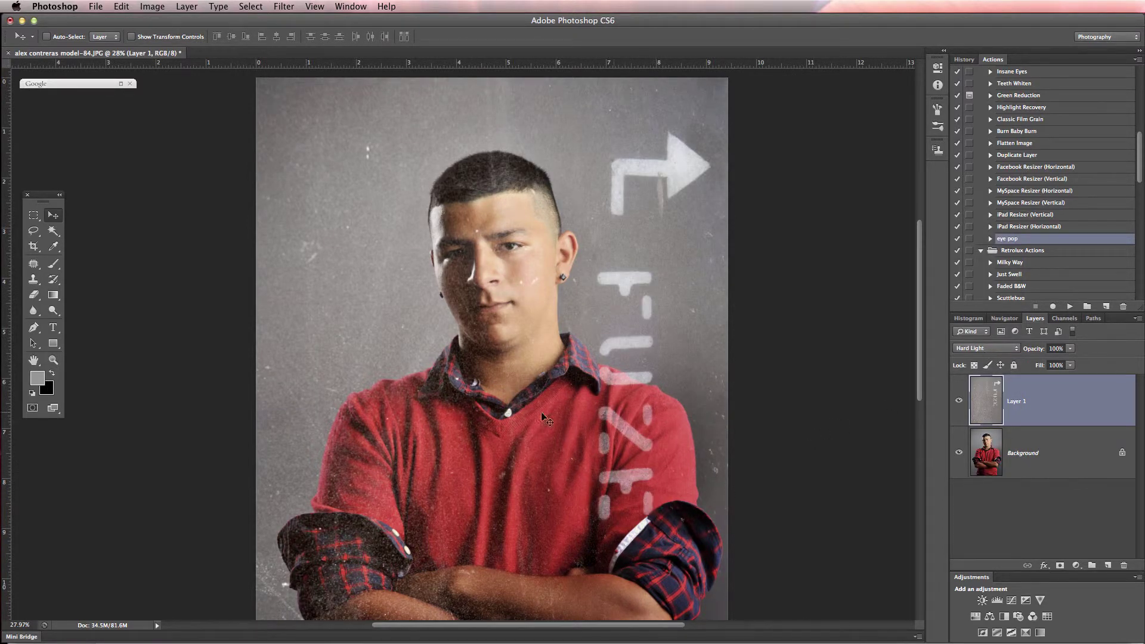
scroll(456, 523, up, 2)
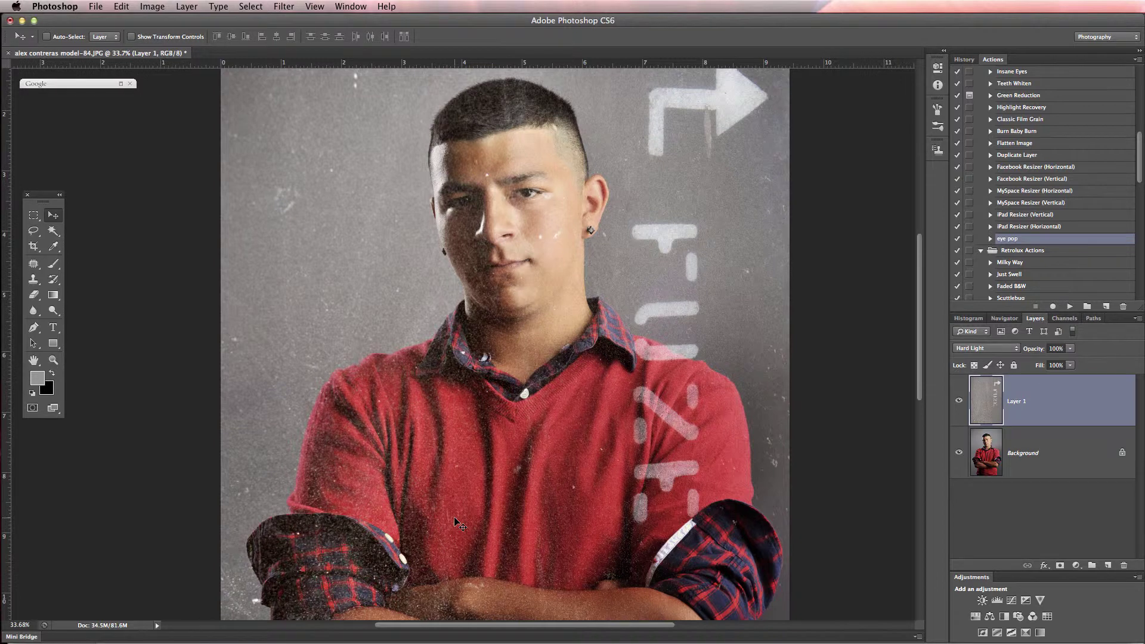
Settle on Overlay as Layer 1's blend mode
click(1012, 352)
click(978, 325)
scroll(624, 315, down, 1)
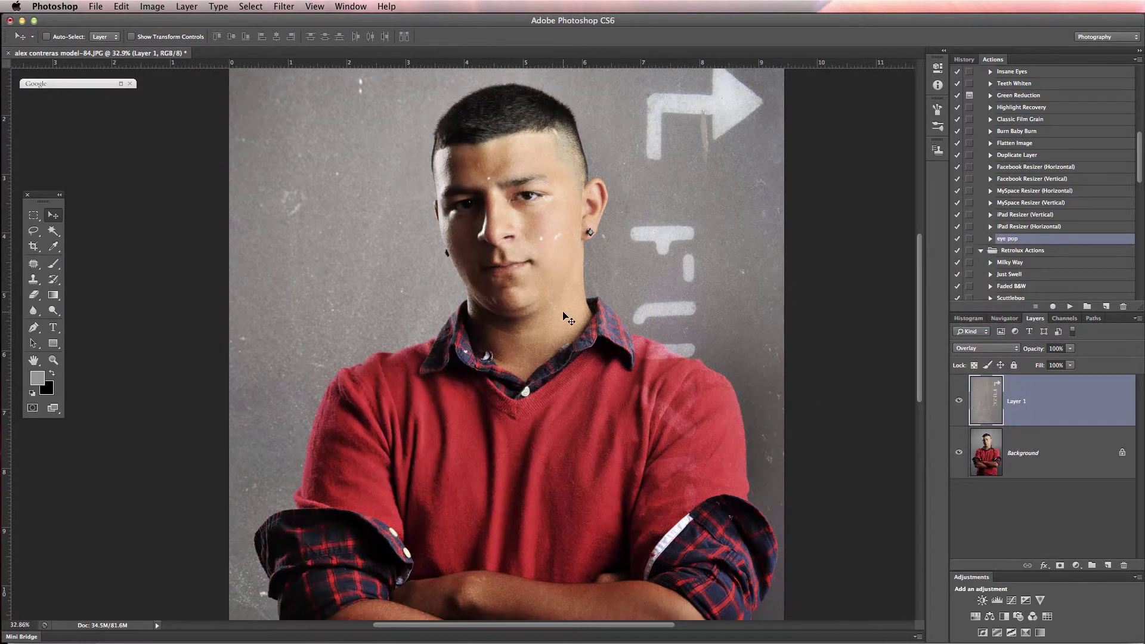
scroll(563, 313, down, 5)
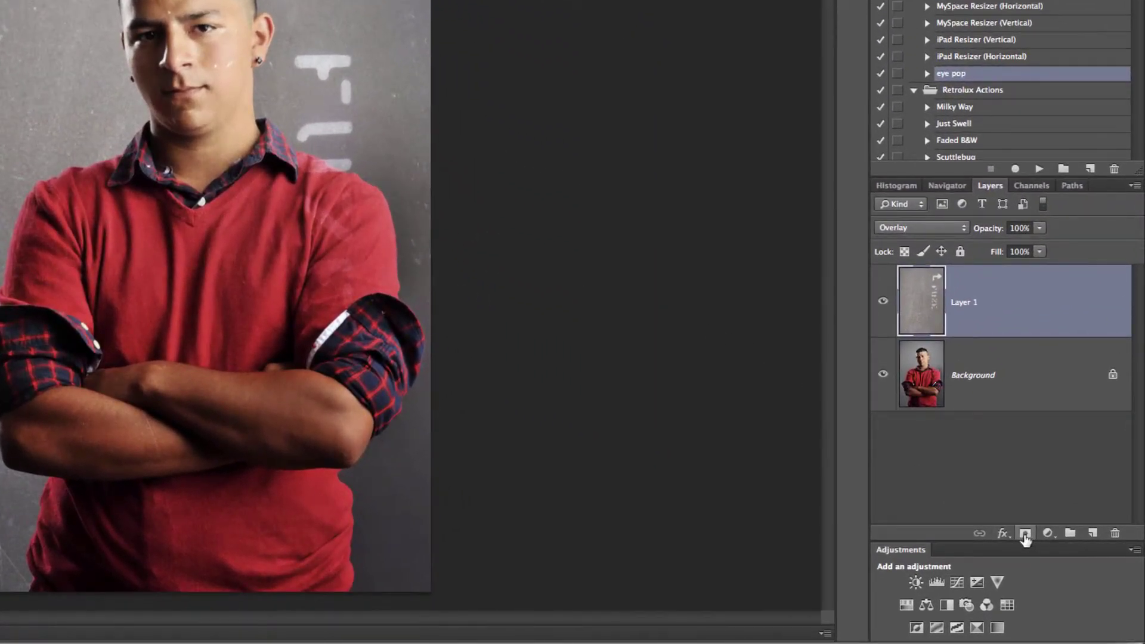
Add a white layer mask to the texture layer
click(1024, 535)
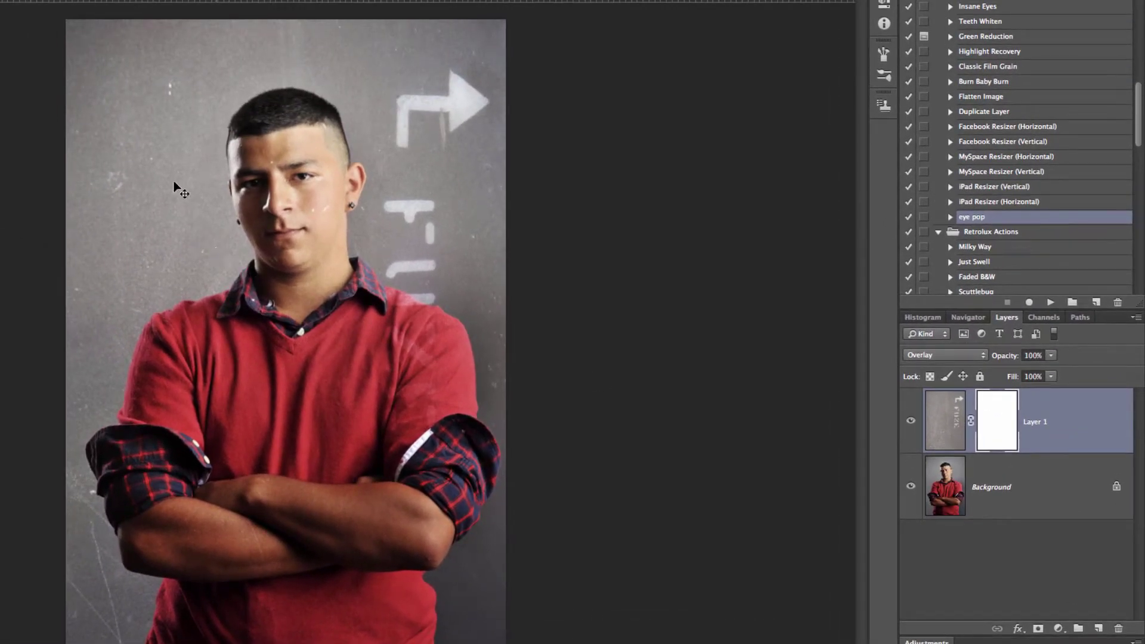
scroll(302, 122, up, 3)
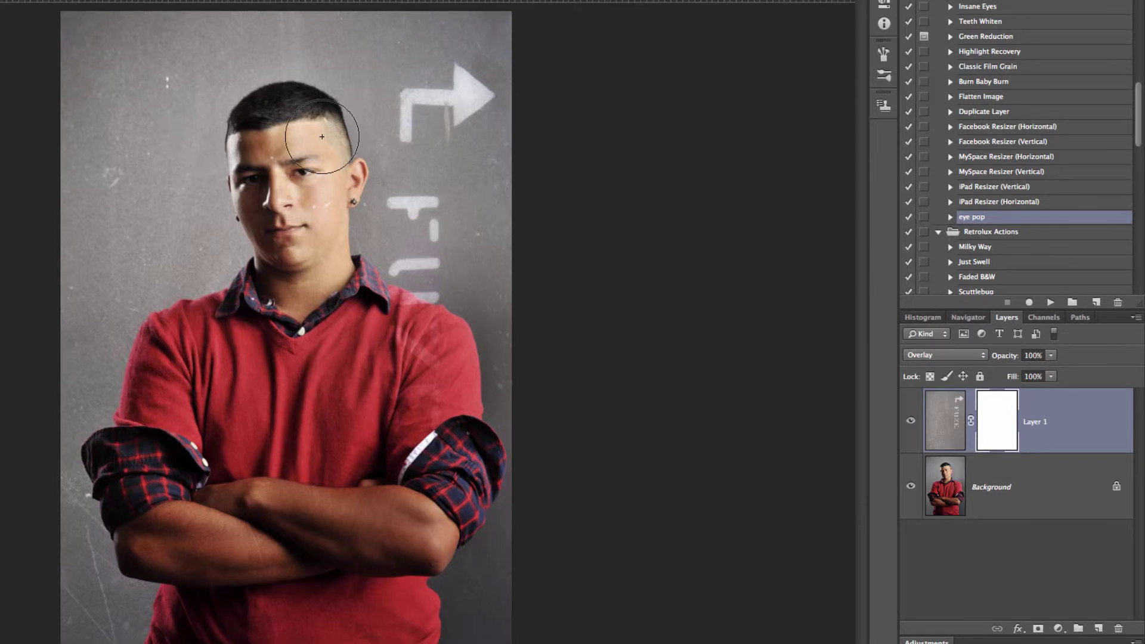
scroll(302, 122, up, 5)
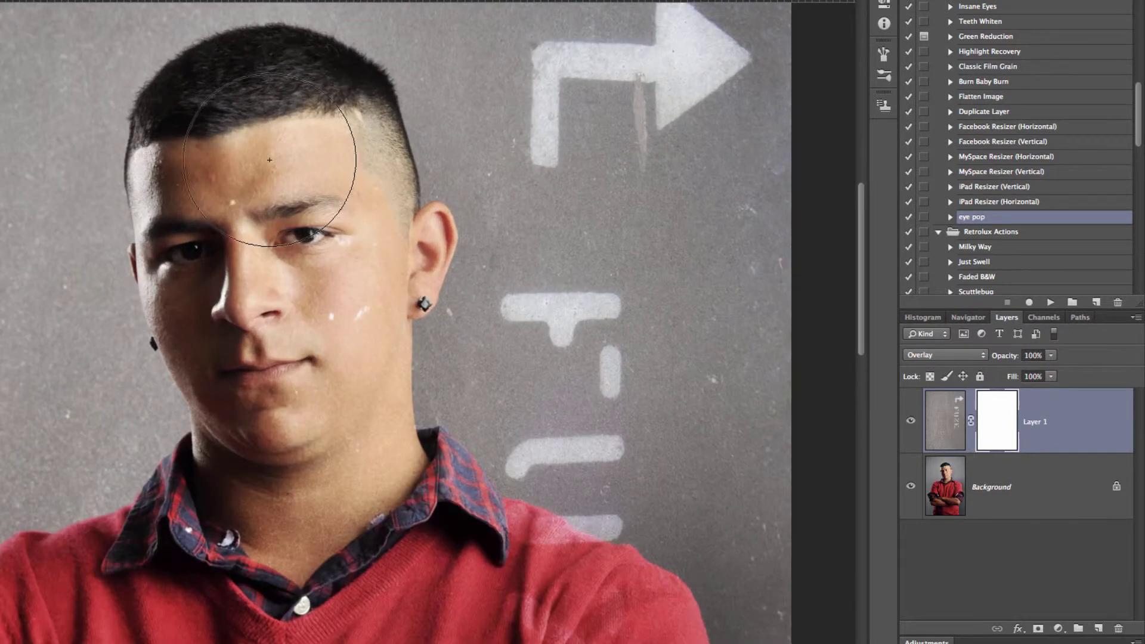
Paint black on the mask to clear texture from the face, ear, left cheek and right shoulder
mouse_move(269, 159)
mouse_down()
mouse_move(248, 210)
mouse_move(269, 172)
mouse_move(281, 202)
mouse_move(297, 193)
mouse_move(289, 311)
mouse_move(322, 475)
mouse_move(312, 519)
mouse_move(288, 538)
mouse_move(269, 494)
mouse_move(267, 510)
mouse_move(343, 374)
mouse_move(337, 261)
mouse_up()
key(bracketleft)
key(bracketleft)
key(bracketleft)
key(bracketleft)
key(bracketleft)
key(bracketleft)
key(bracketleft)
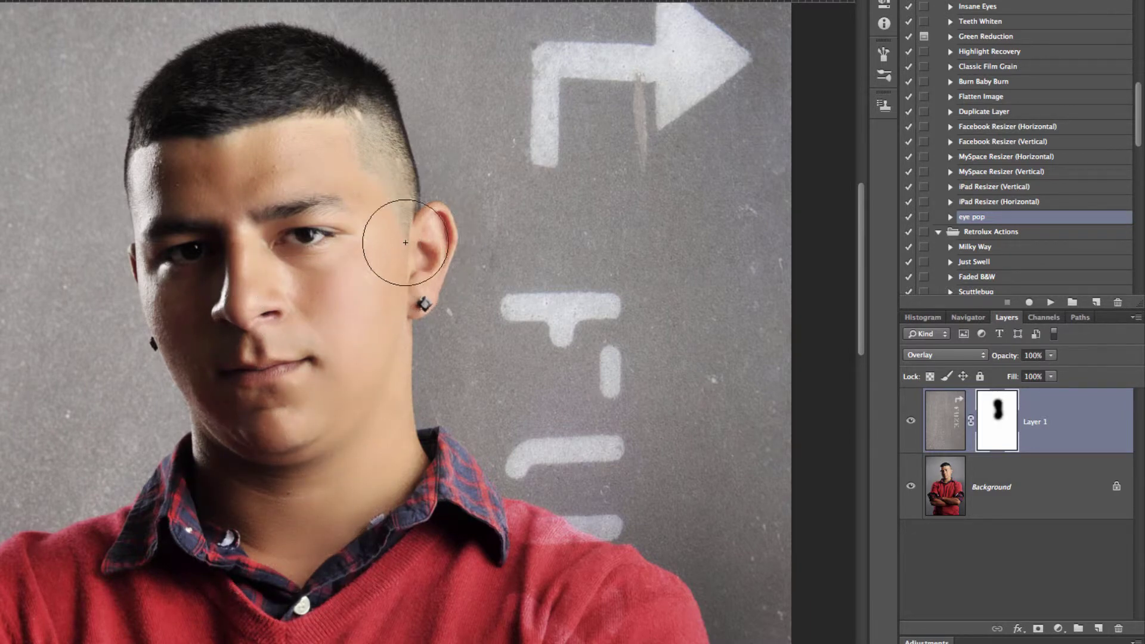
drag(434, 231, 417, 293)
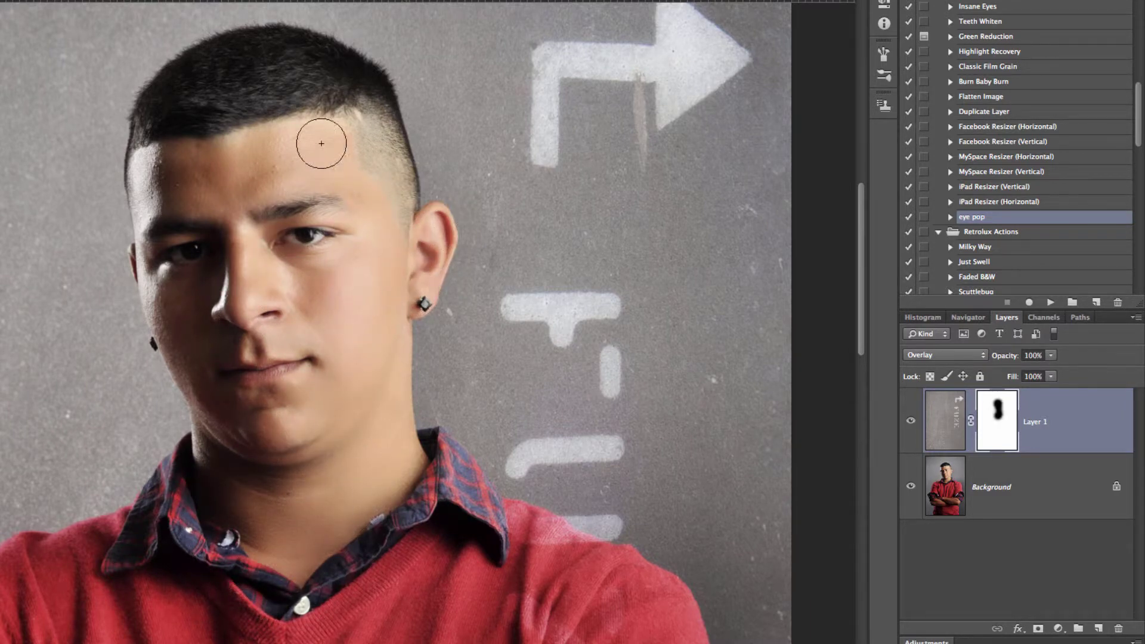
mouse_move(161, 172)
mouse_down()
mouse_move(184, 320)
mouse_move(209, 367)
mouse_move(214, 490)
mouse_move(234, 542)
mouse_up()
drag(247, 315, 248, 297)
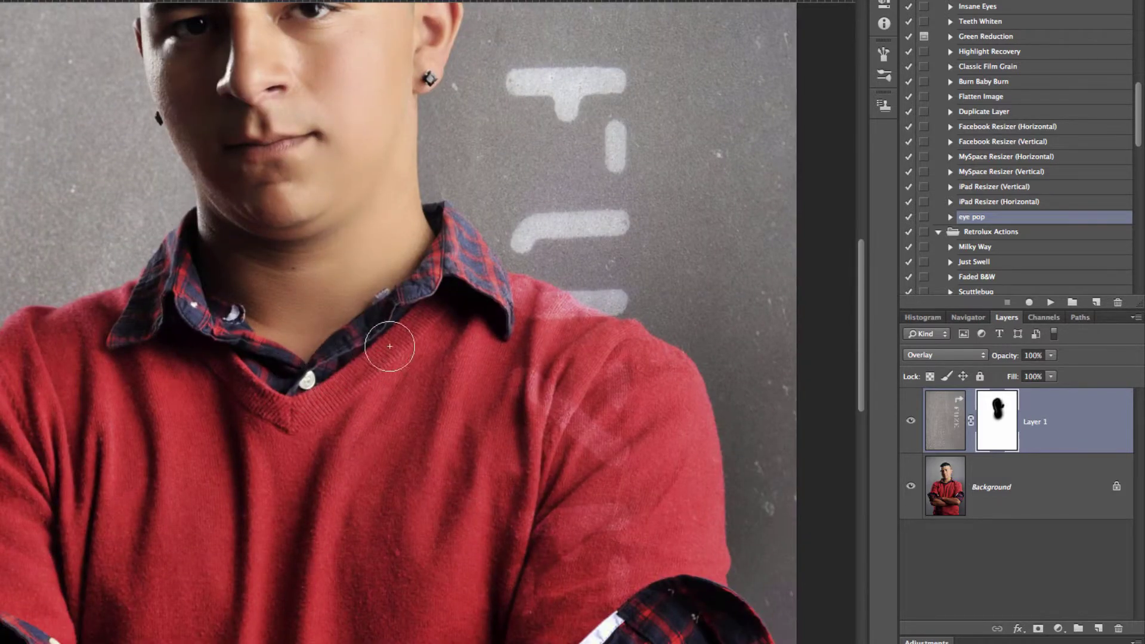
drag(546, 315, 632, 352)
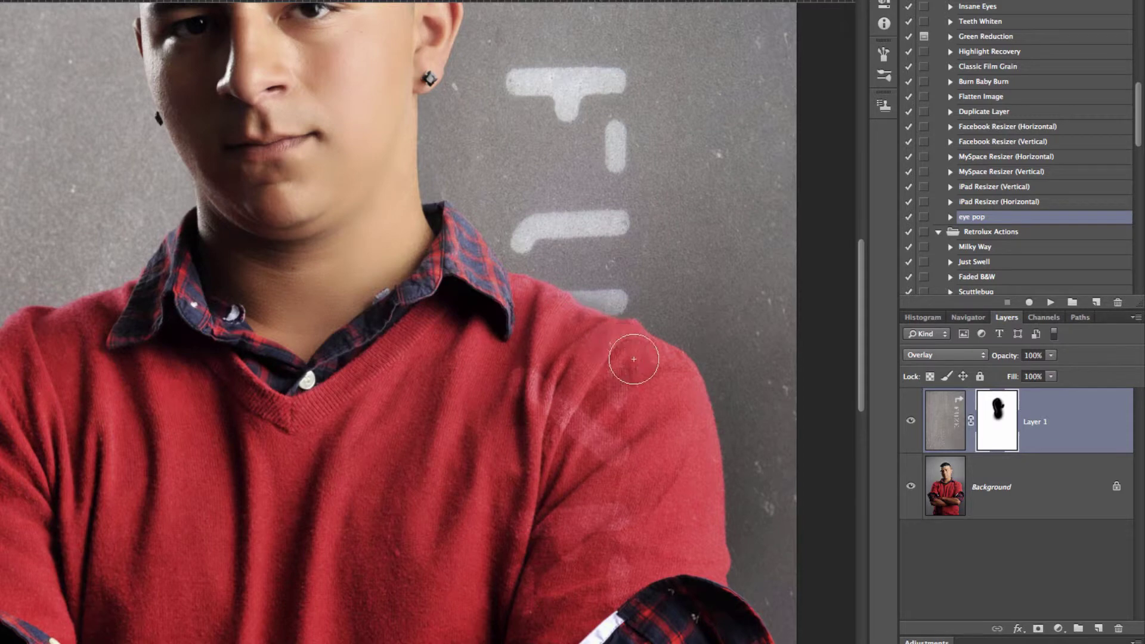
mouse_move(546, 395)
mouse_down()
mouse_move(481, 378)
mouse_move(595, 414)
mouse_move(588, 401)
mouse_up()
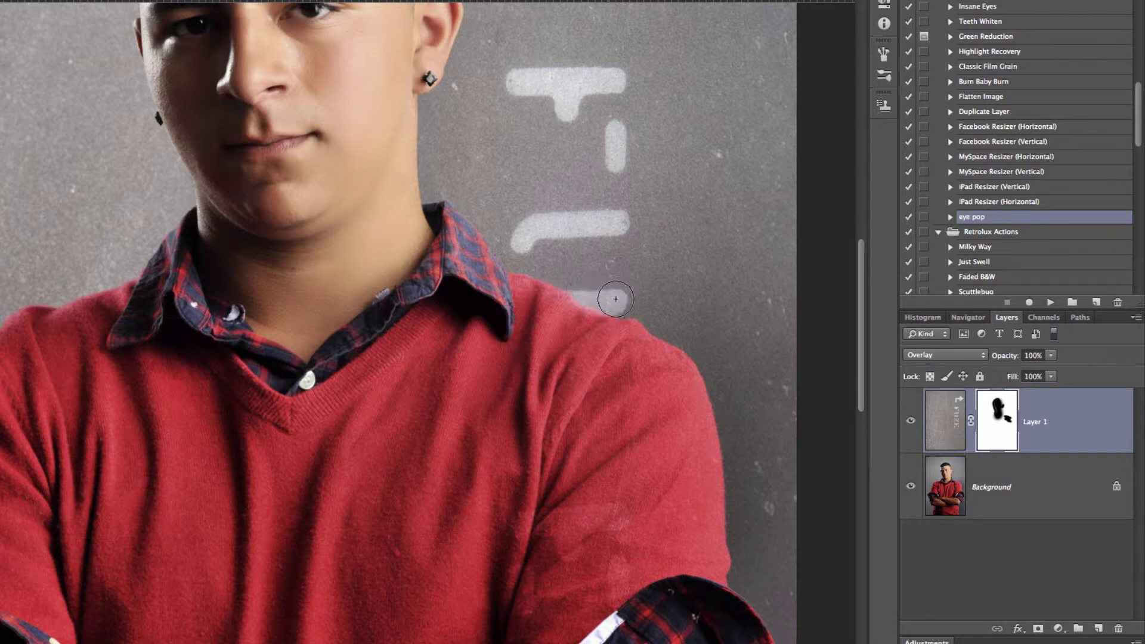
With a larger brush, mask the texture off the right arm, left forearm and lower sweater
scroll(611, 375, down, 2)
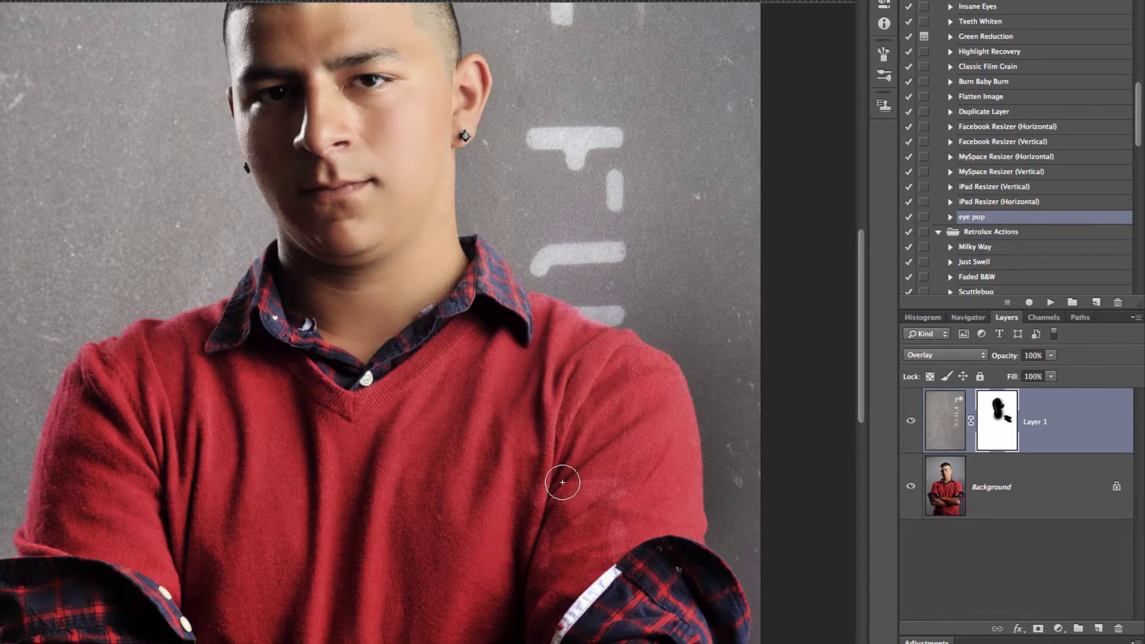
key(bracketright)
scroll(563, 482, down, 1)
mouse_move(567, 483)
mouse_down()
mouse_move(577, 506)
mouse_move(608, 478)
mouse_move(621, 580)
mouse_move(500, 300)
mouse_up()
scroll(620, 580, down, 1)
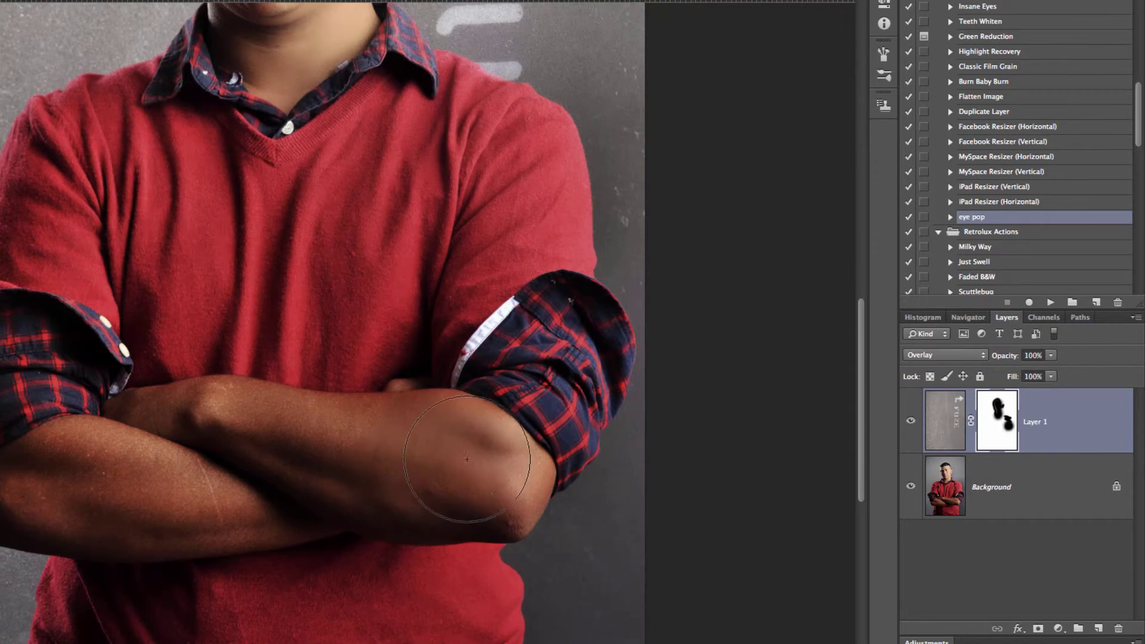
mouse_move(252, 413)
mouse_down()
mouse_move(143, 453)
mouse_move(102, 525)
mouse_move(42, 518)
mouse_move(76, 359)
mouse_move(56, 313)
mouse_up()
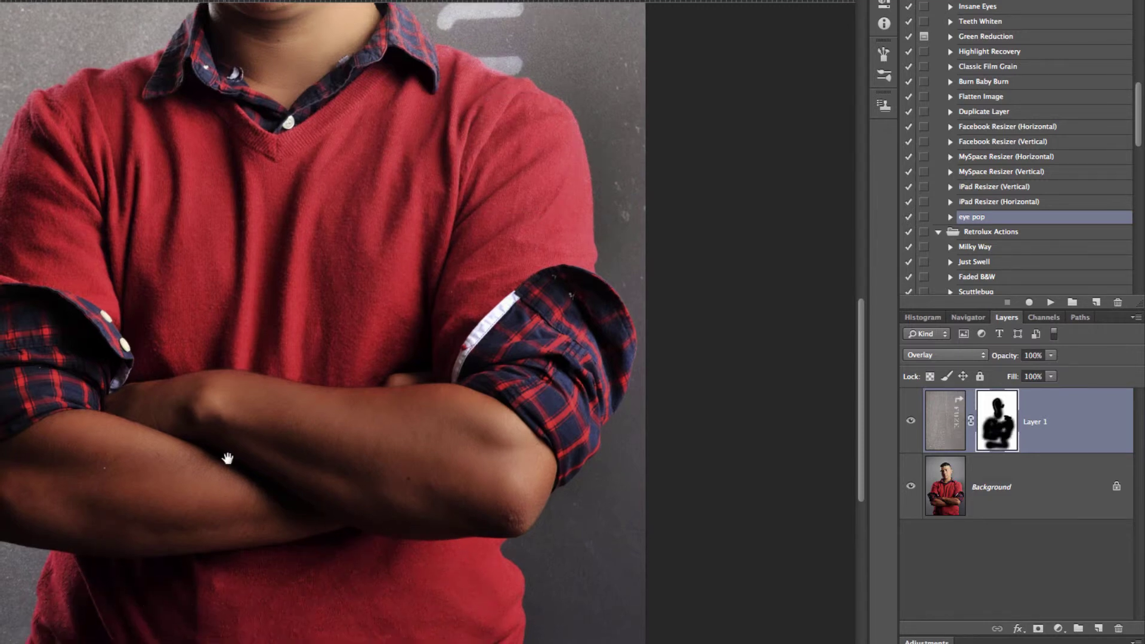
scroll(225, 459, down, 5)
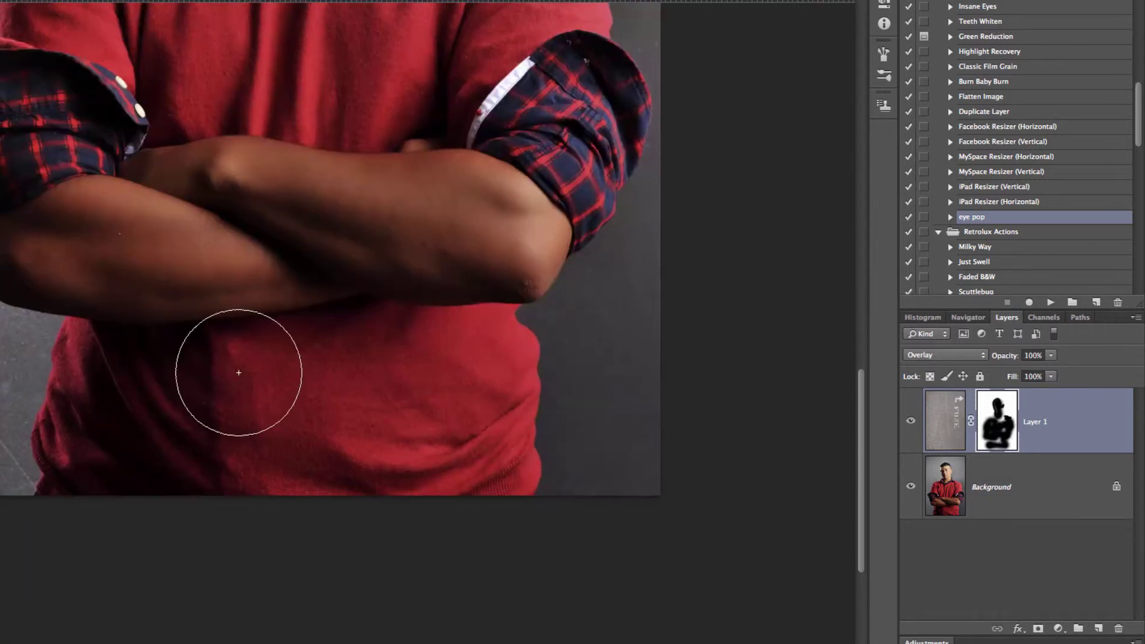
mouse_move(116, 454)
mouse_down()
mouse_move(441, 449)
mouse_move(470, 459)
mouse_up()
scroll(363, 562, up, 5)
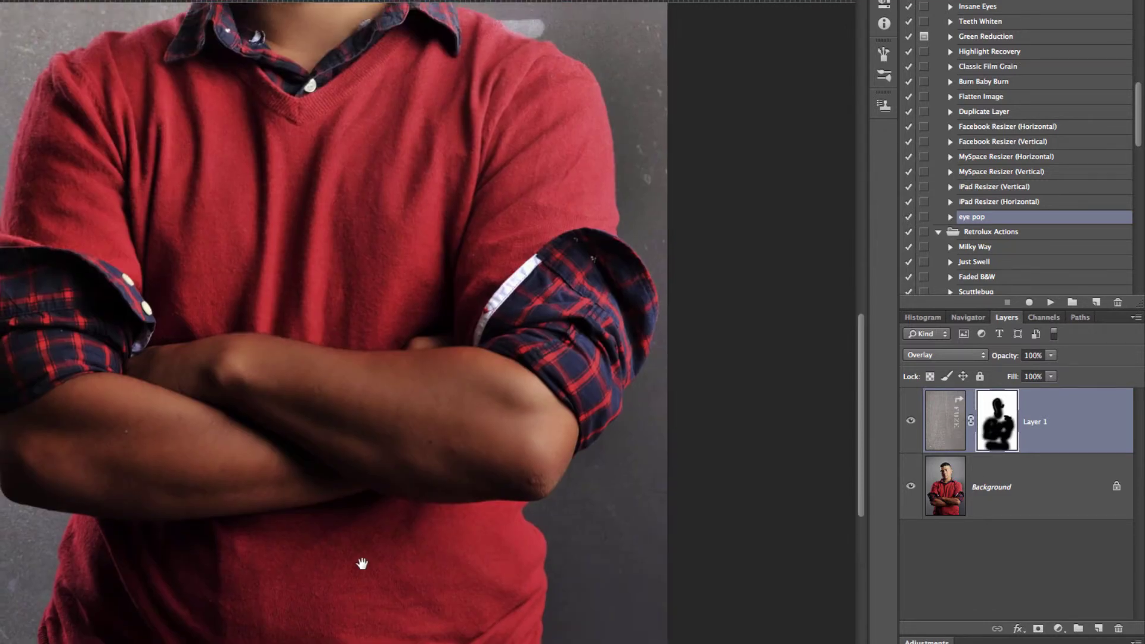
scroll(346, 427, down, 5)
scroll(310, 477, up, 3)
scroll(294, 519, up, 1)
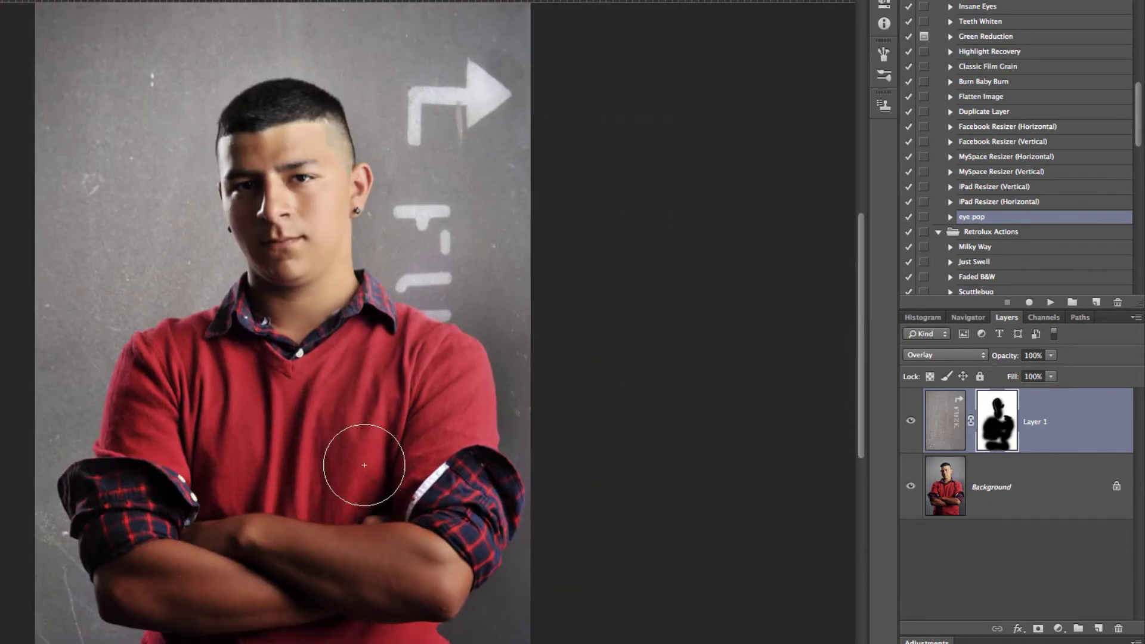
scroll(364, 465, down, 1)
scroll(363, 465, down, 1)
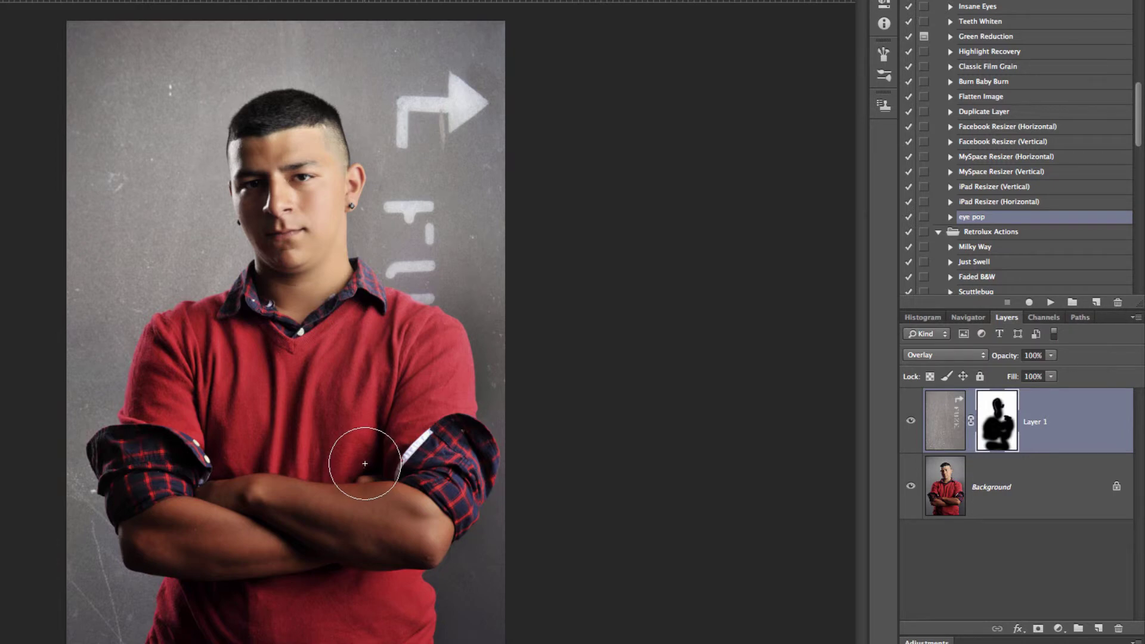